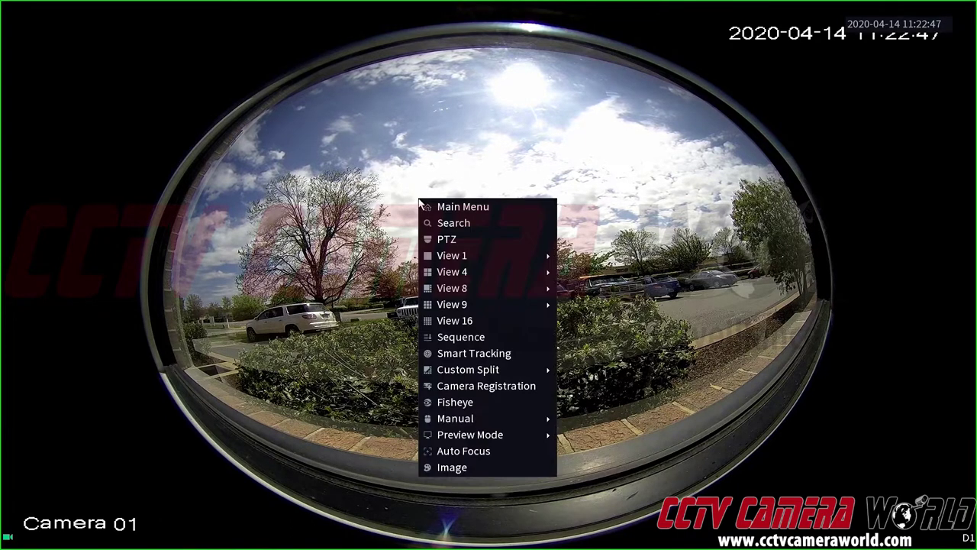
# - Open the Fisheye Fit Mode / Show Mode panel over Camera 01's circular feed
pyautogui.moveTo(440, 308)
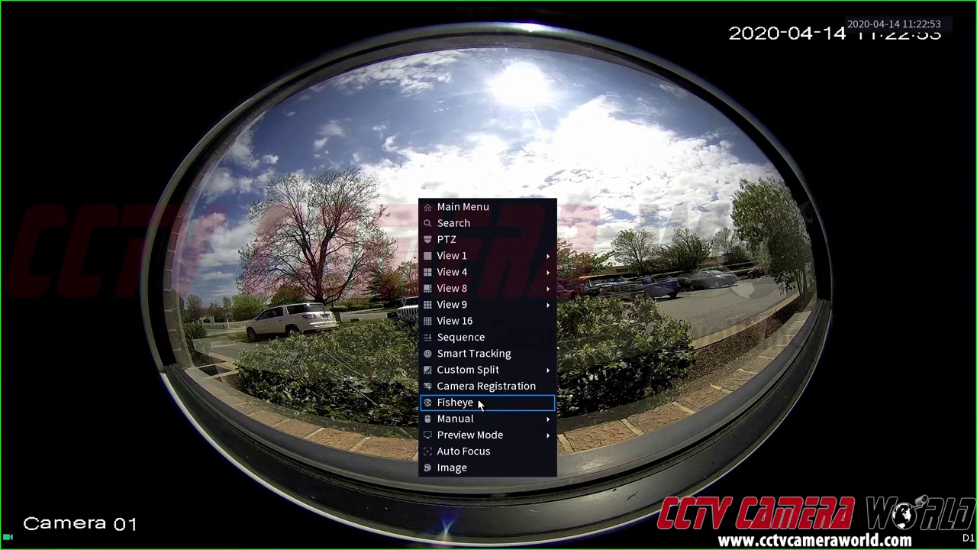
pyautogui.click(479, 403)
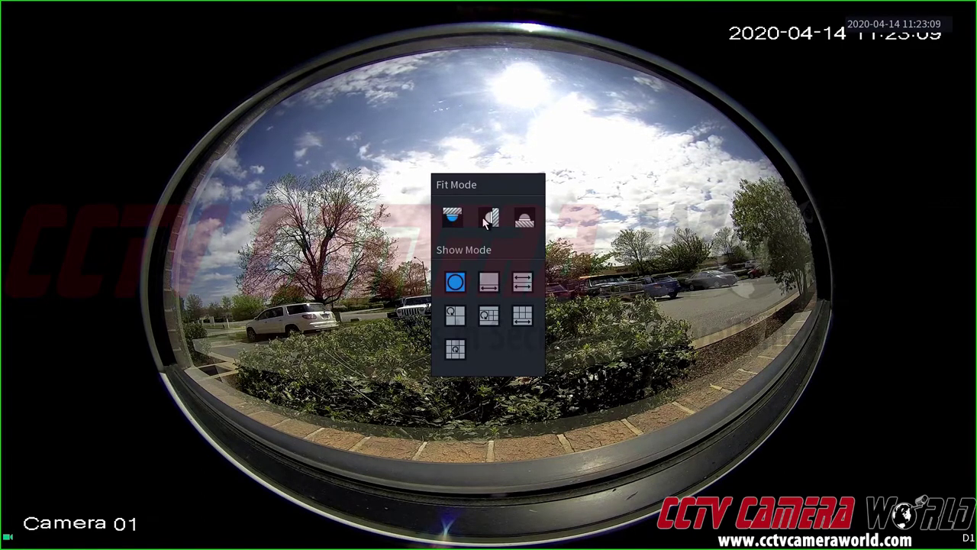
# - Try the dual panorama, single panorama, 1+3 and 1+4 layouts, selecting the fisheye to reveal its regions
pyautogui.click(488, 282)
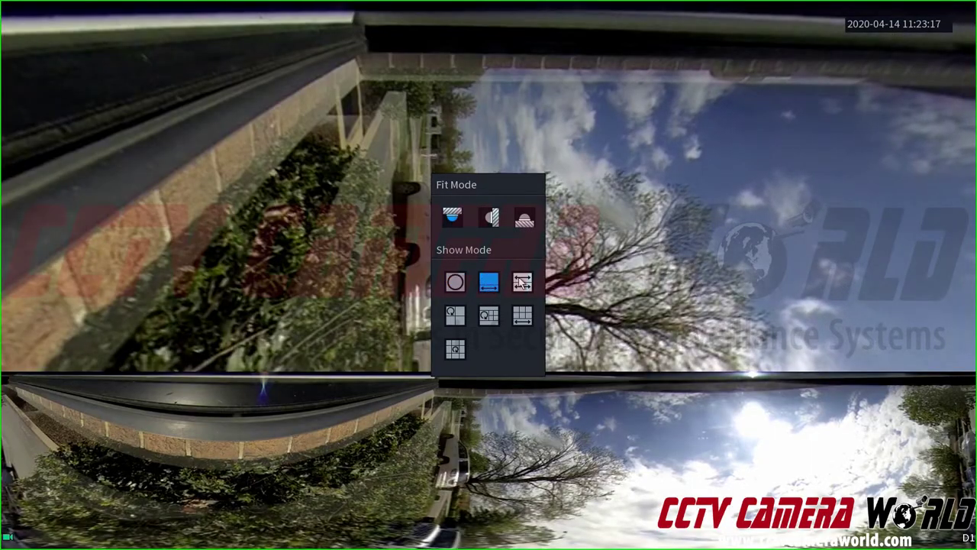
pyautogui.click(520, 283)
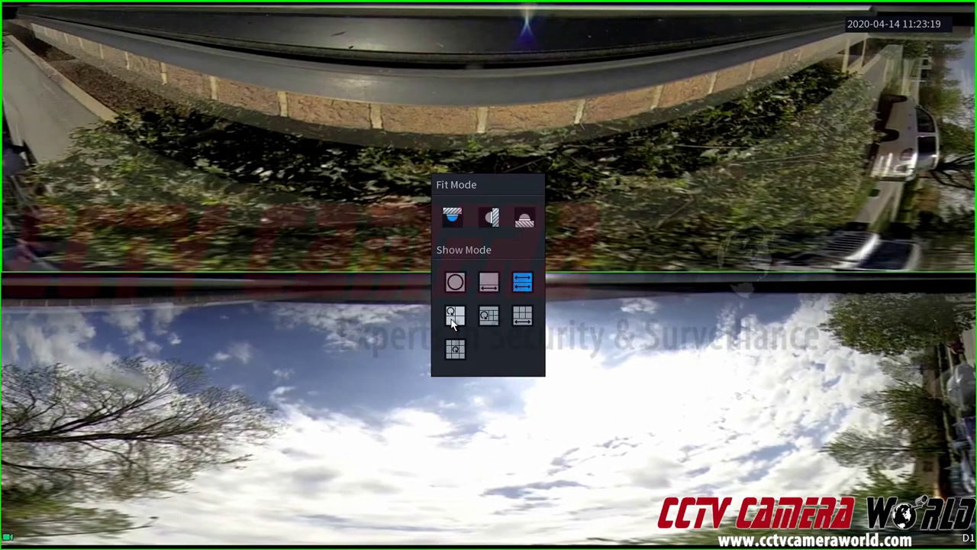
pyautogui.click(455, 316)
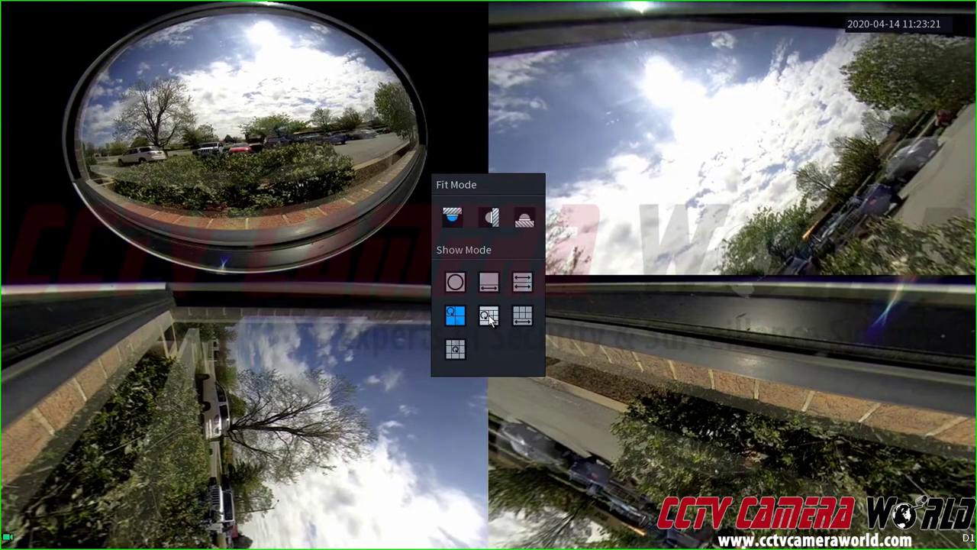
pyautogui.click(488, 316)
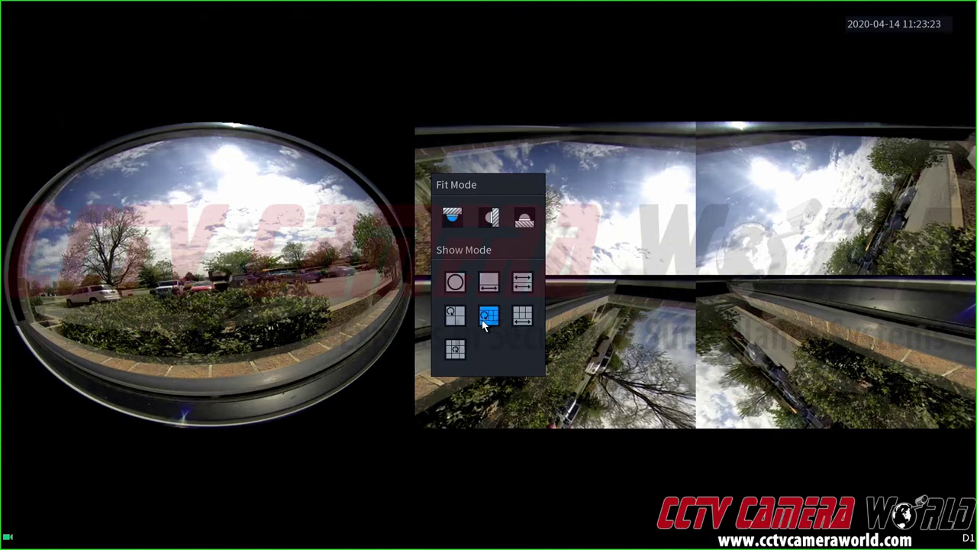
pyautogui.click(341, 299)
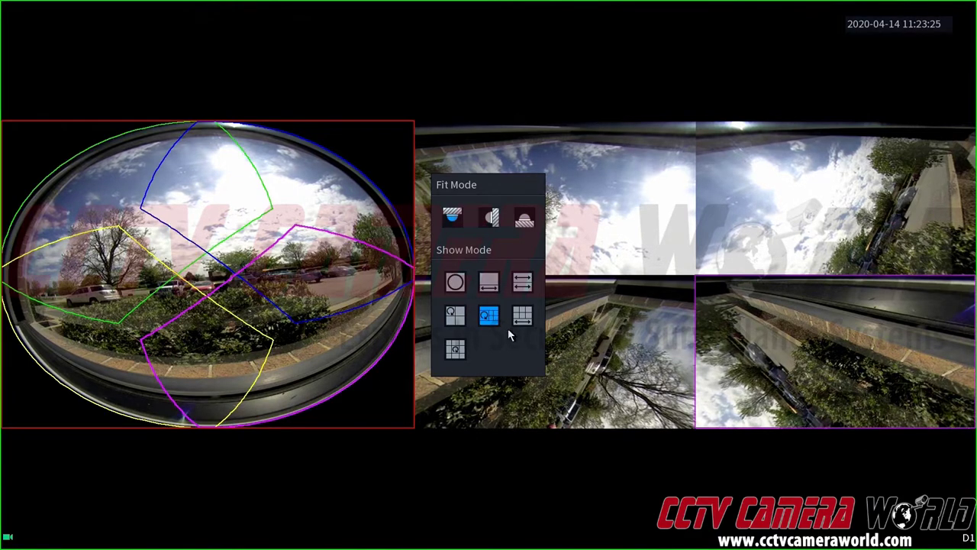
# - Try the eight-panel layouts, highlighting a de-warp region, then switch the fit mode to wall mounting
pyautogui.click(522, 316)
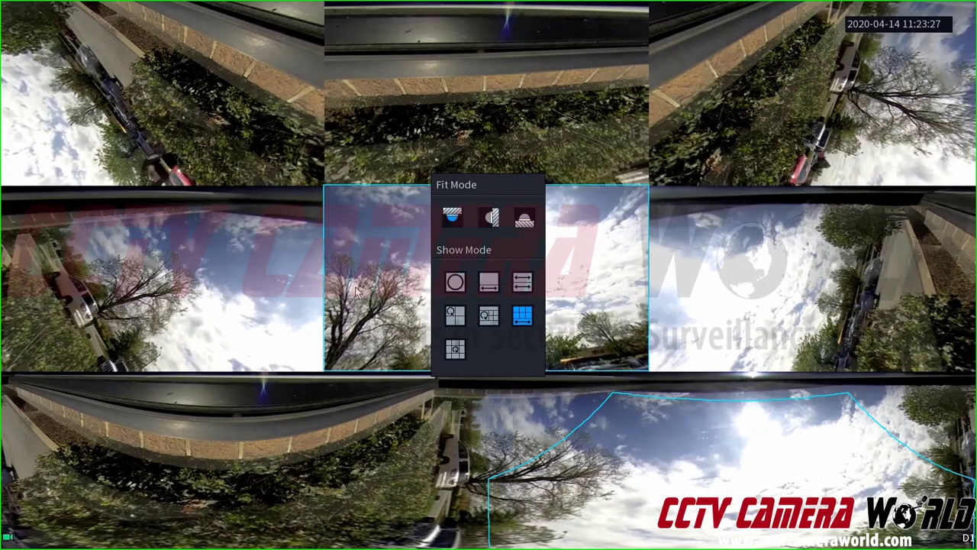
pyautogui.click(299, 424)
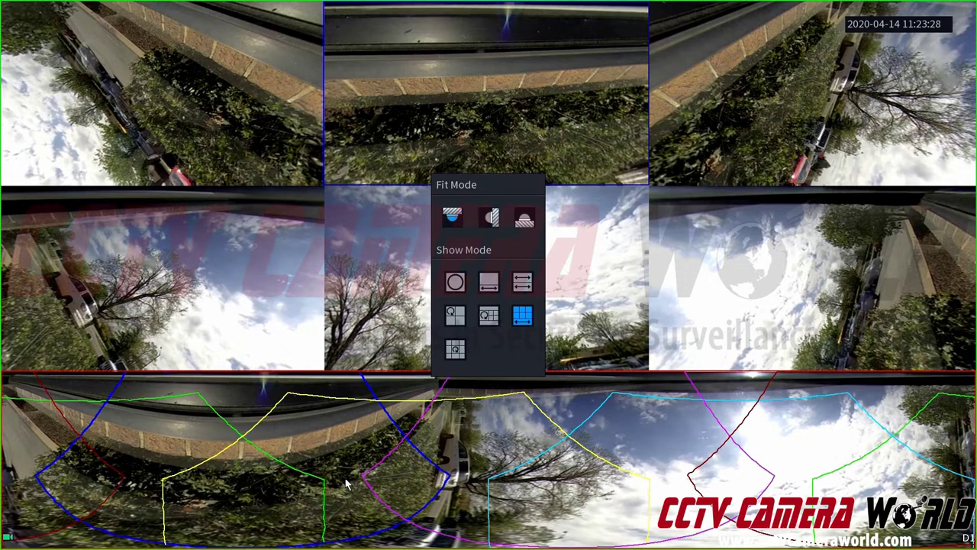
pyautogui.click(402, 468)
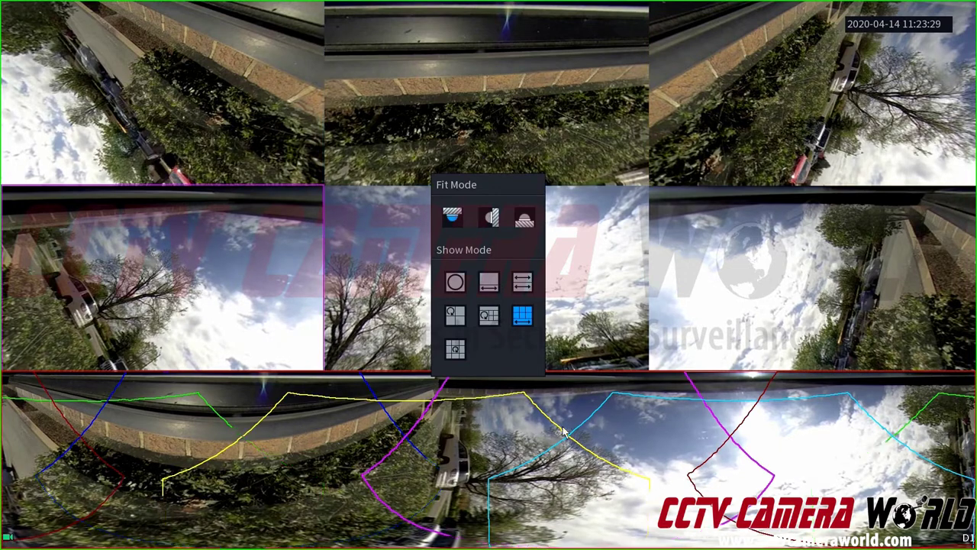
pyautogui.click(456, 349)
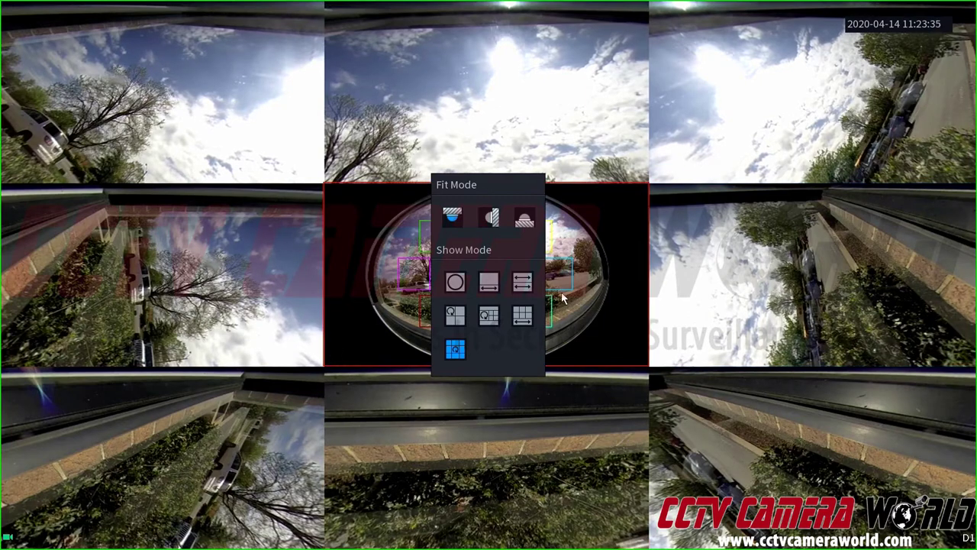
pyautogui.click(489, 218)
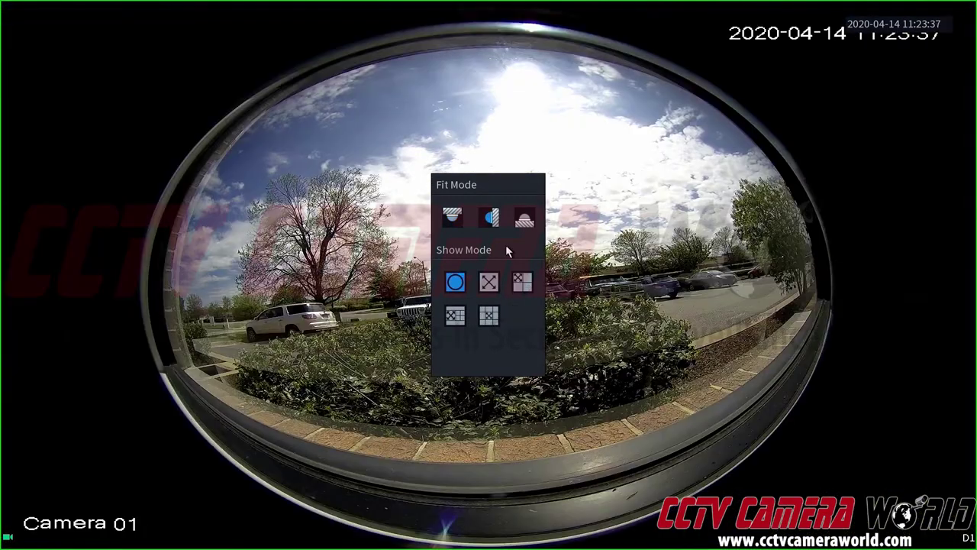
# - Cycle wall-mount layouts from single panorama up to a nine-panel grid, then switch to the third fit mode
pyautogui.click(488, 281)
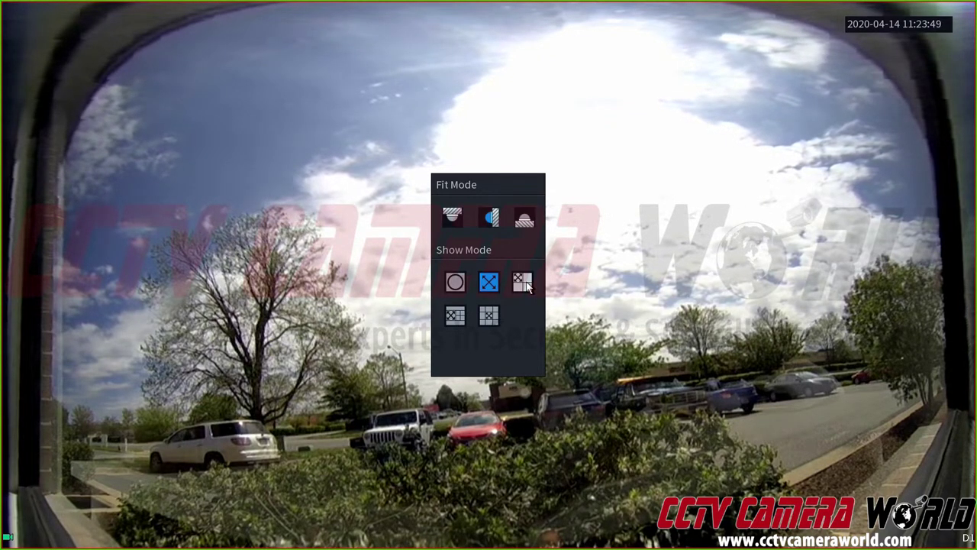
pyautogui.click(523, 283)
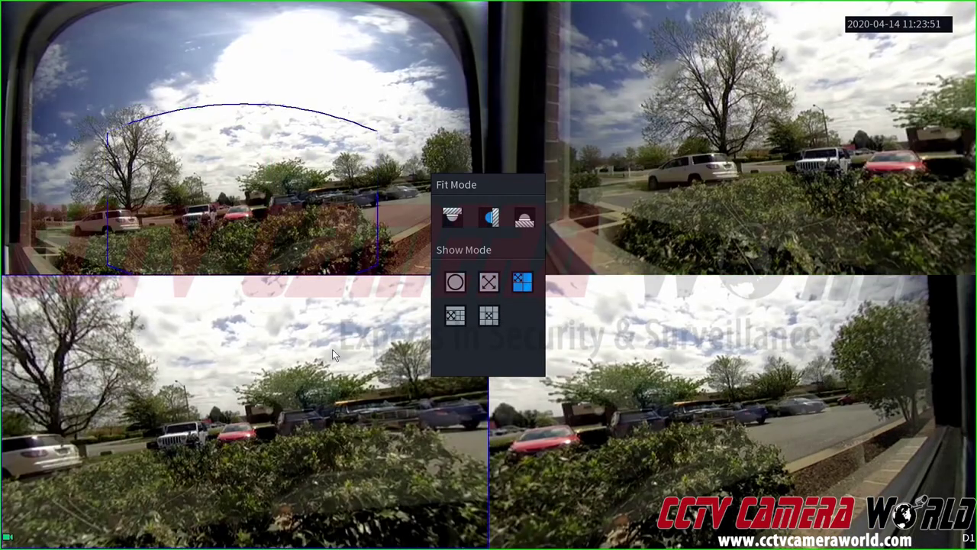
pyautogui.click(455, 315)
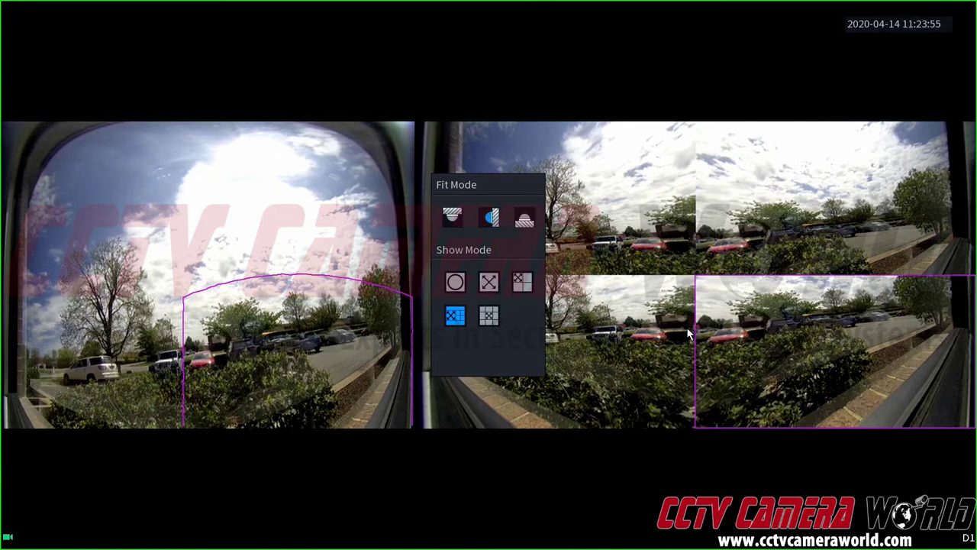
pyautogui.click(487, 316)
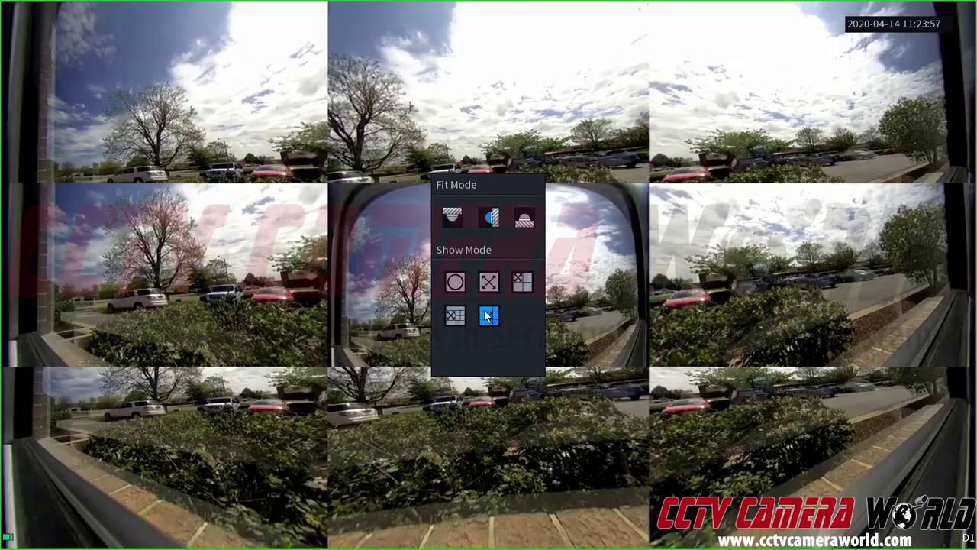
pyautogui.click(284, 464)
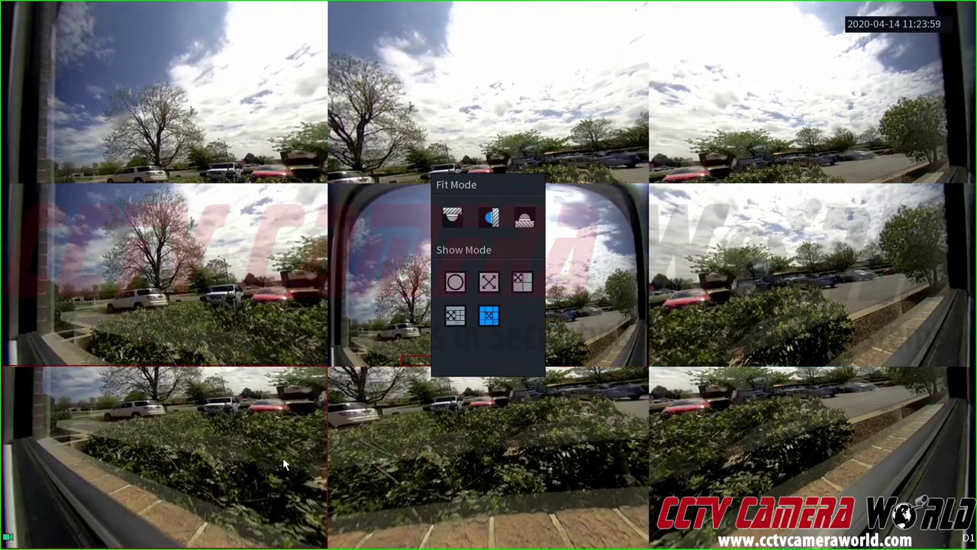
pyautogui.click(524, 218)
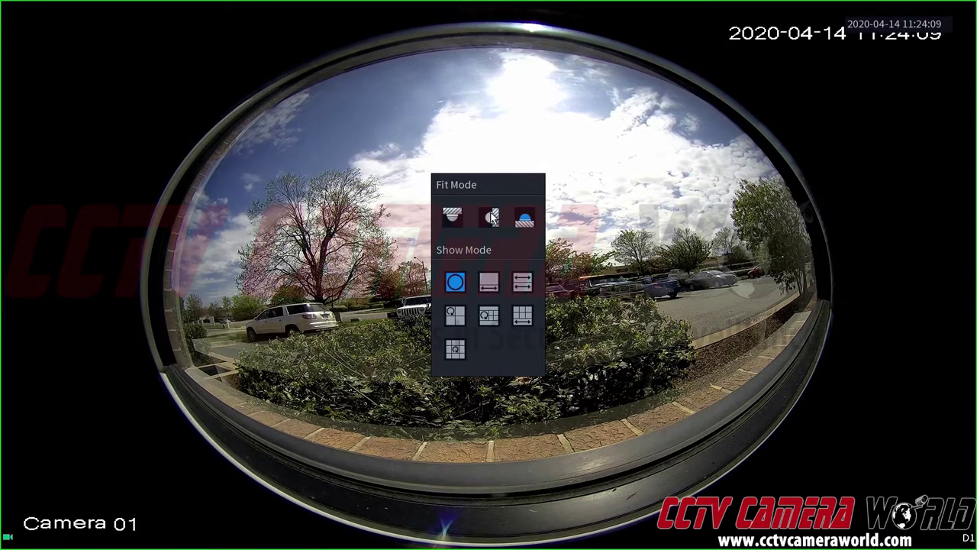
# - Return to wall-mount fit mode and show a single de-warped panoramic view
pyautogui.click(490, 219)
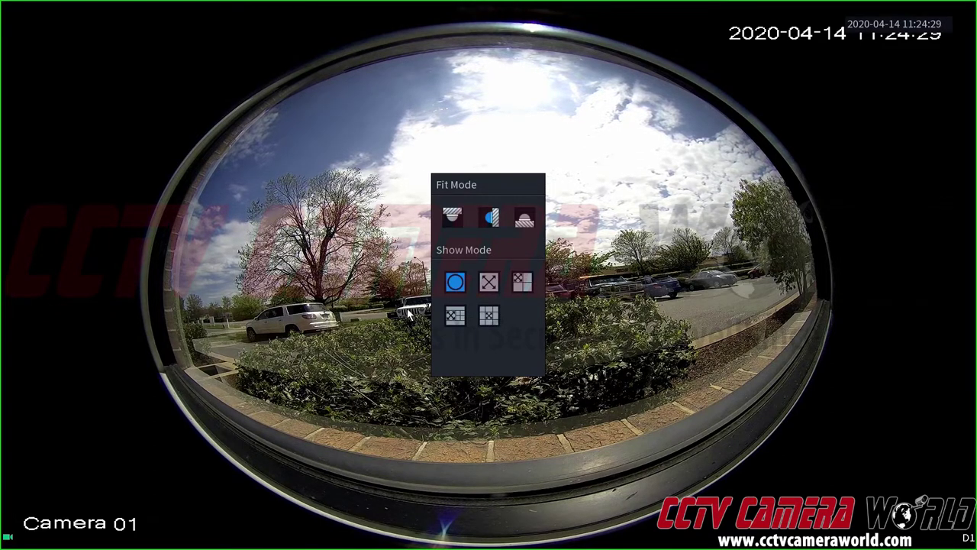
pyautogui.click(493, 285)
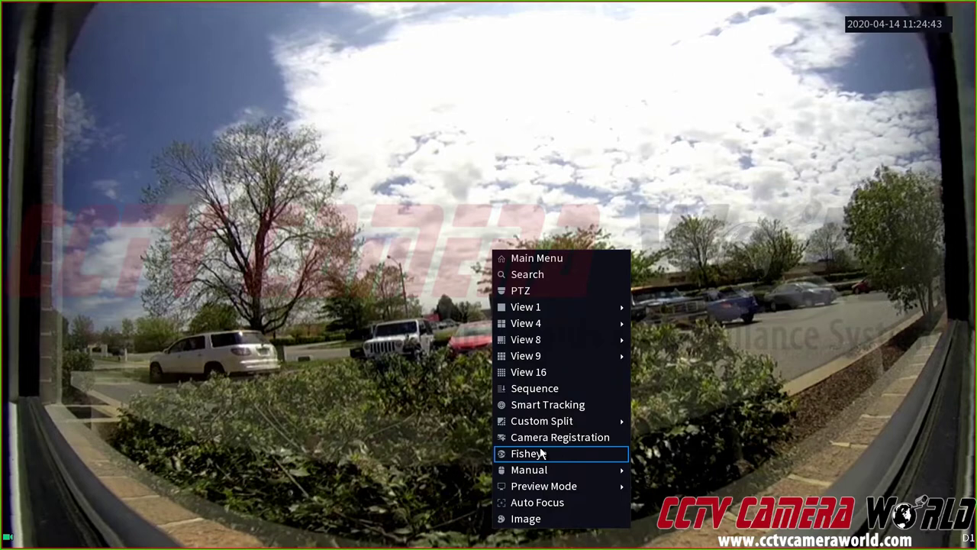
# - Reopen the Fisheye options, split into four de-warped views, and select the top-right pane
pyautogui.click(534, 452)
pyautogui.click(523, 283)
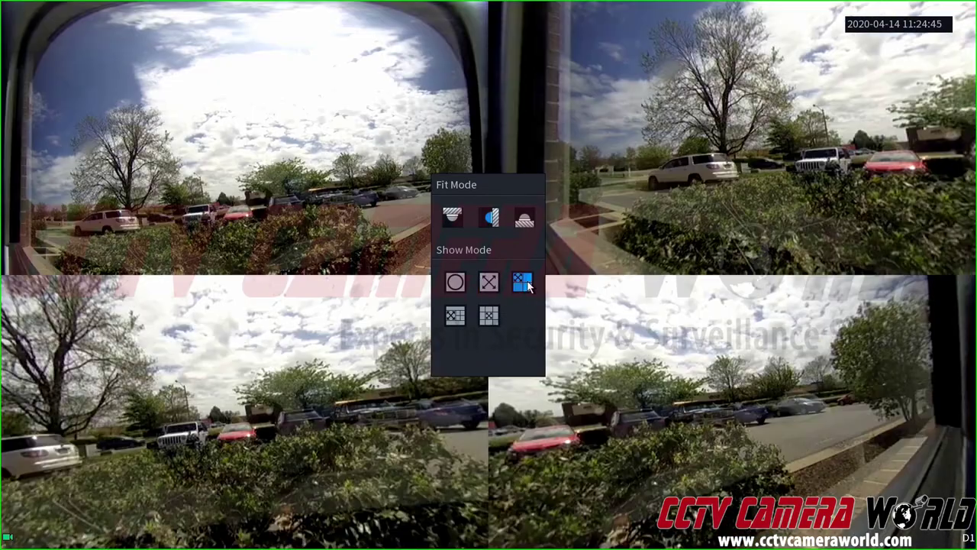
pyautogui.click(638, 272)
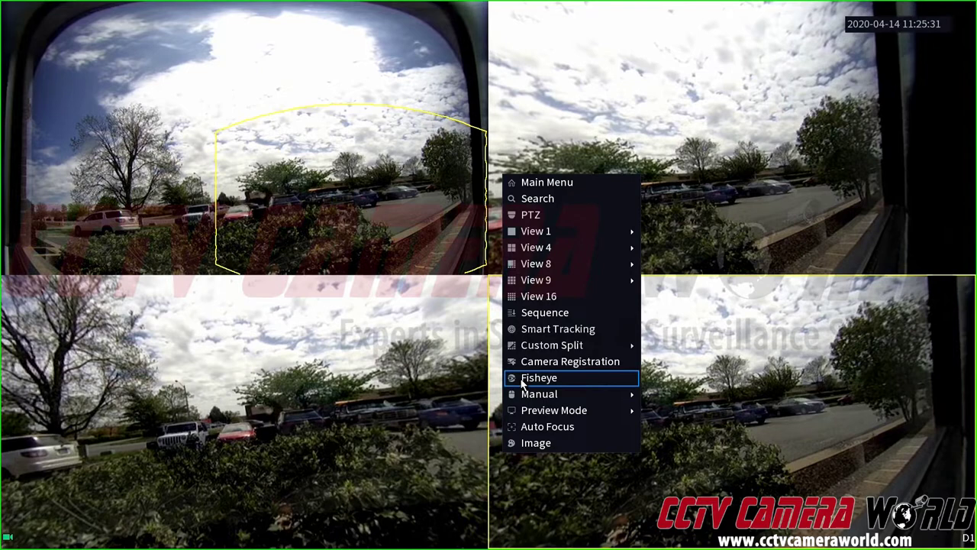
# - Switch Camera 01 to the 1+4 layout, then the 1+8 layout, selecting the top-middle view
pyautogui.click(522, 380)
pyautogui.click(451, 319)
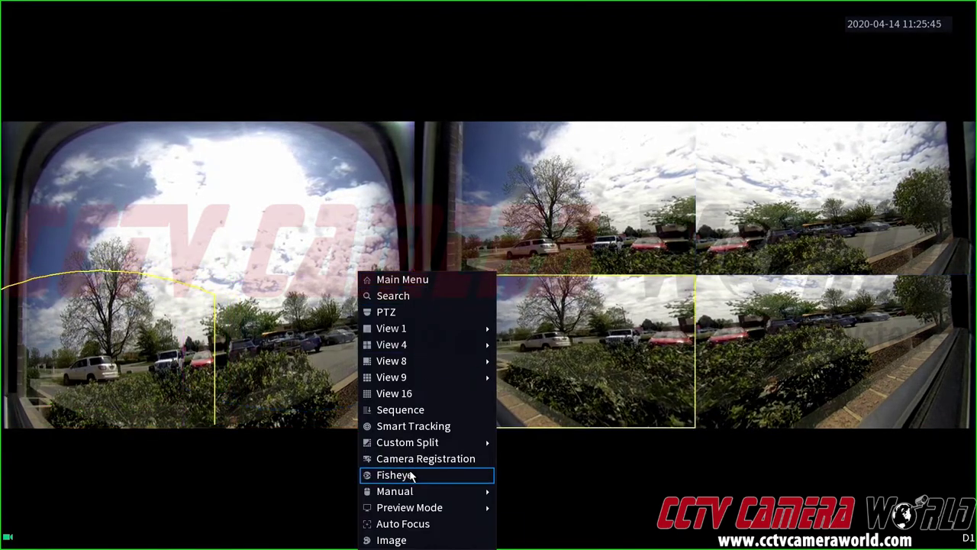
pyautogui.click(411, 475)
pyautogui.click(487, 317)
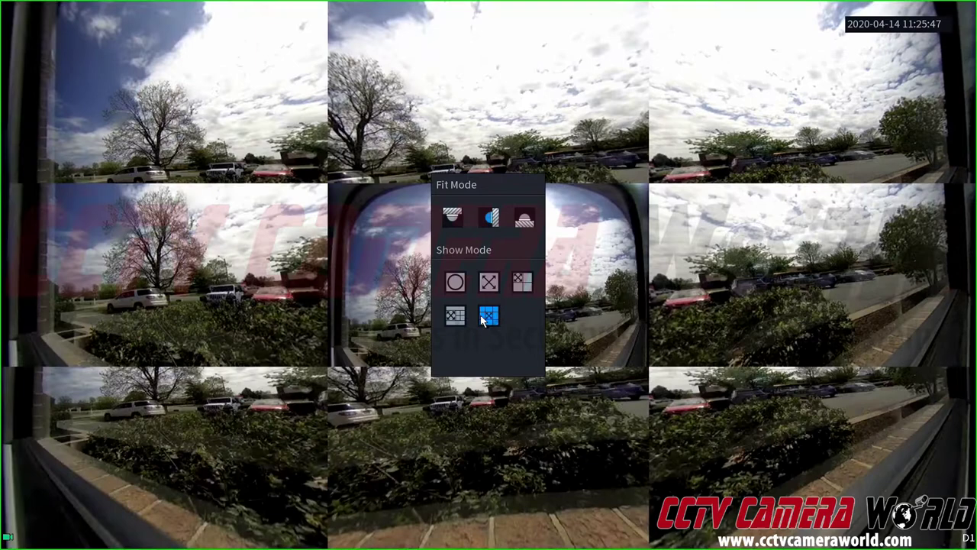
pyautogui.click(451, 101)
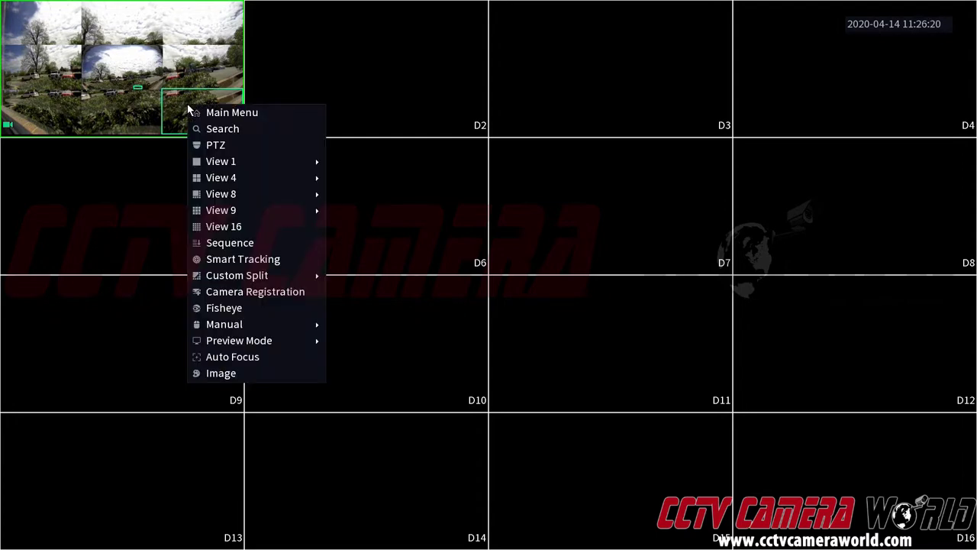
# - Open Playback from the main menu
pyautogui.click(226, 115)
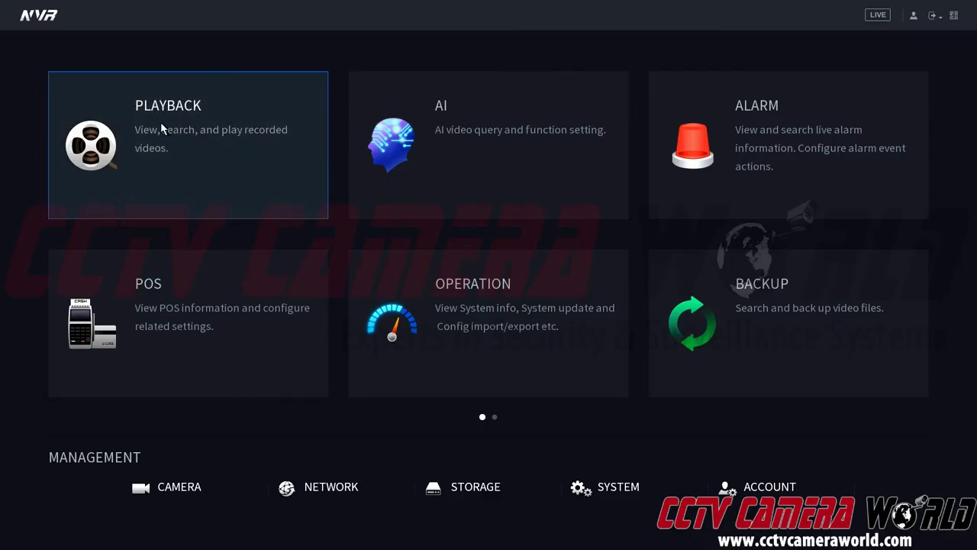
pyautogui.click(263, 142)
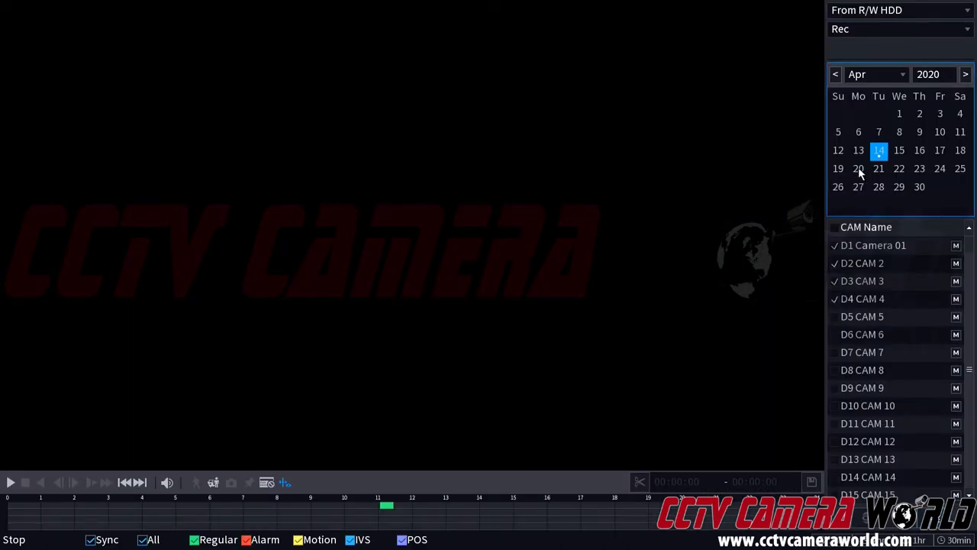
# - Play back 14 April 2020 footage near 11:00 with only Camera 01 selected, CAM 2–4 unchecked
pyautogui.click(384, 507)
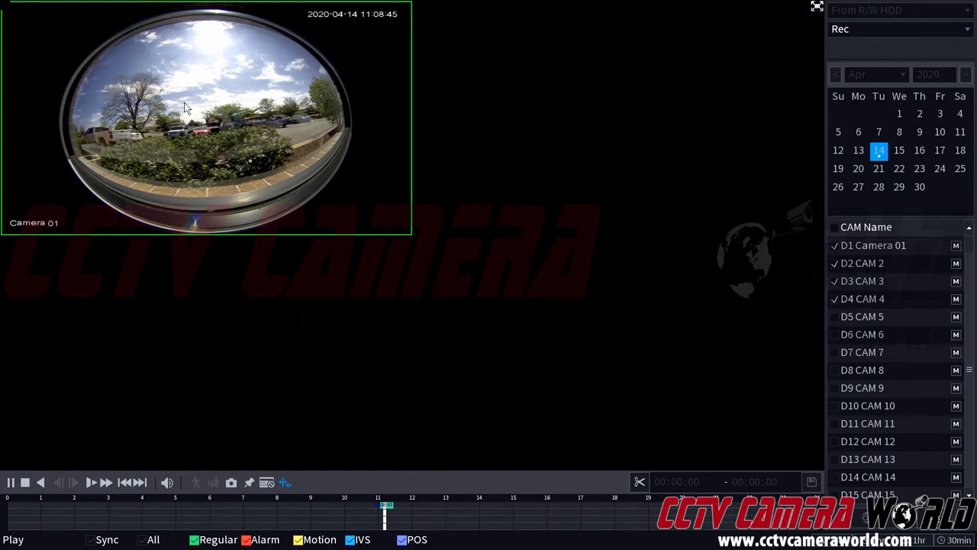
pyautogui.click(382, 509)
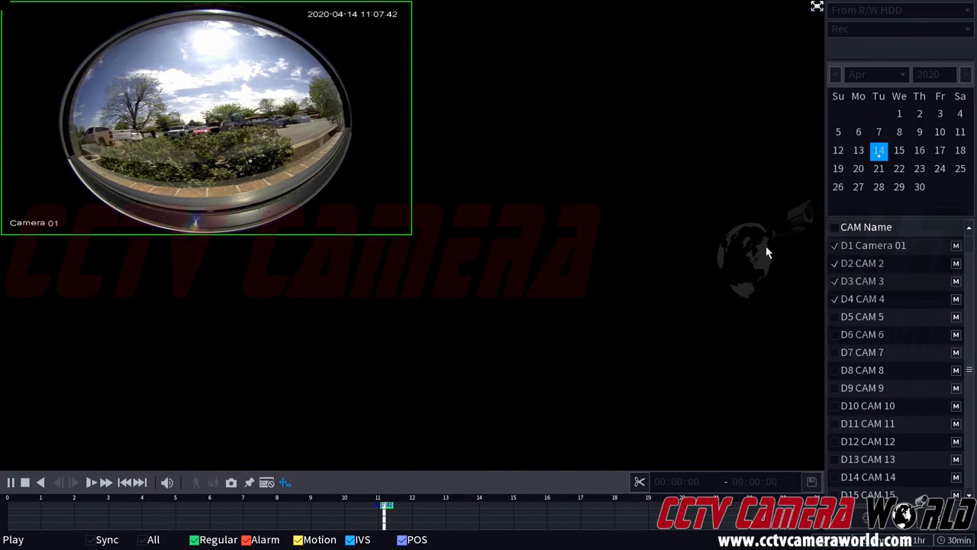
pyautogui.click(835, 264)
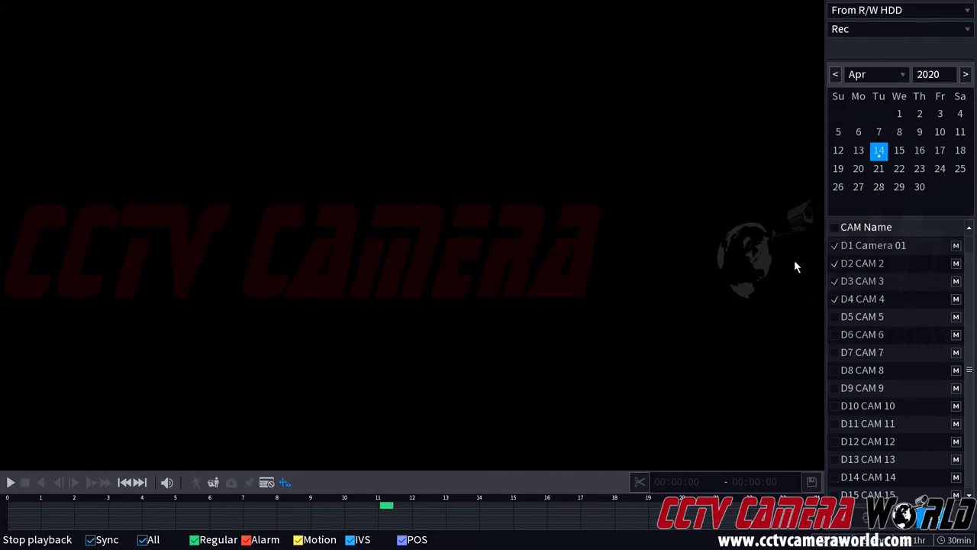
pyautogui.click(846, 255)
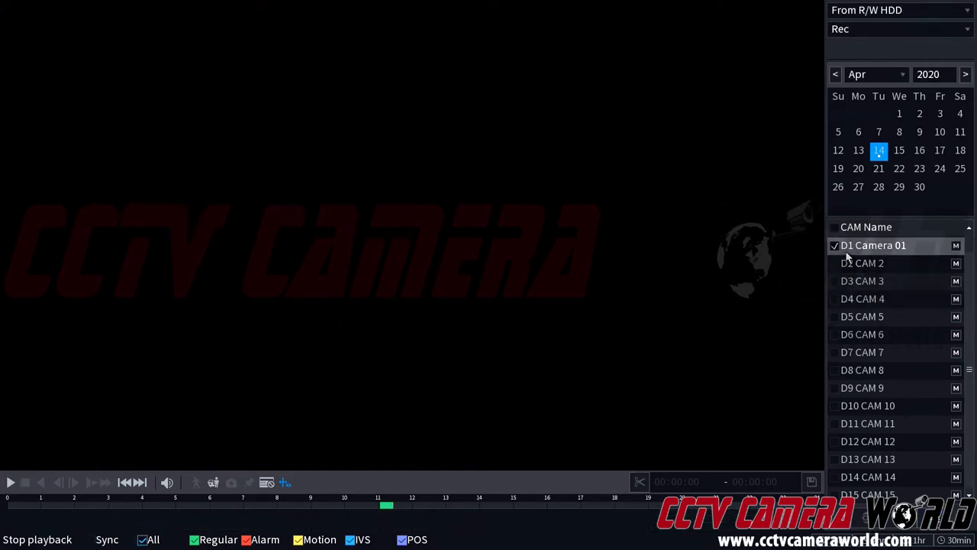
pyautogui.click(389, 507)
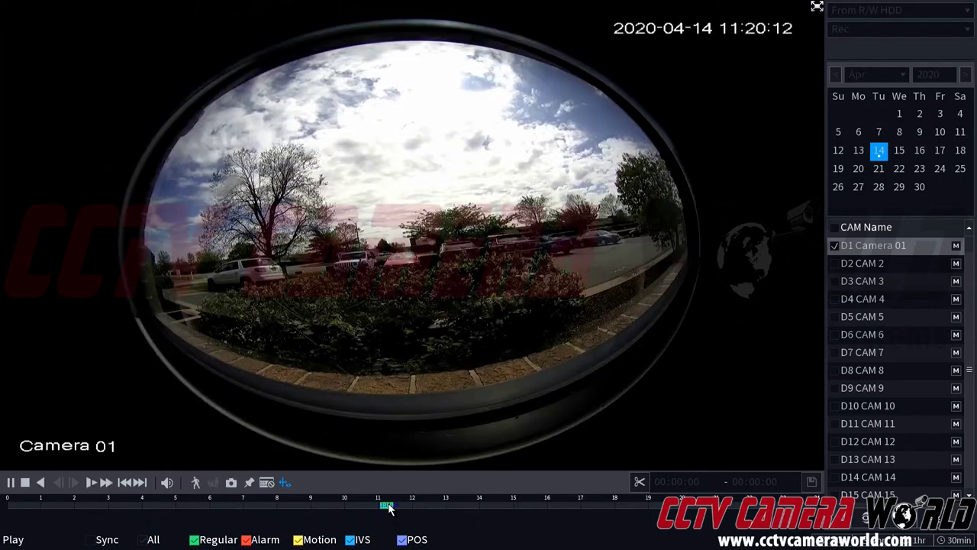
# - Try panorama, dual-panorama and multi-view de-warp layouts on the playback, re-aiming the centre view toward the wall
pyautogui.click(866, 519)
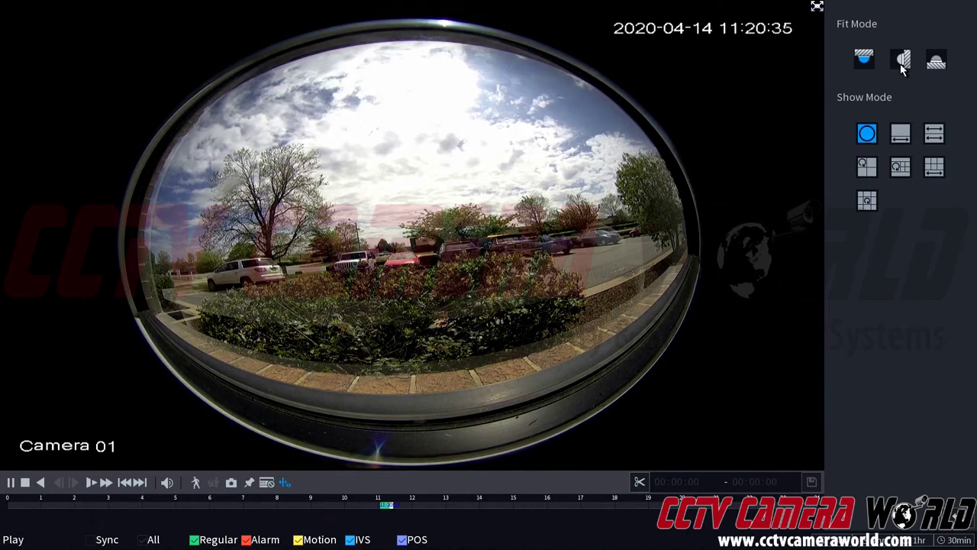
pyautogui.click(904, 138)
pyautogui.click(934, 135)
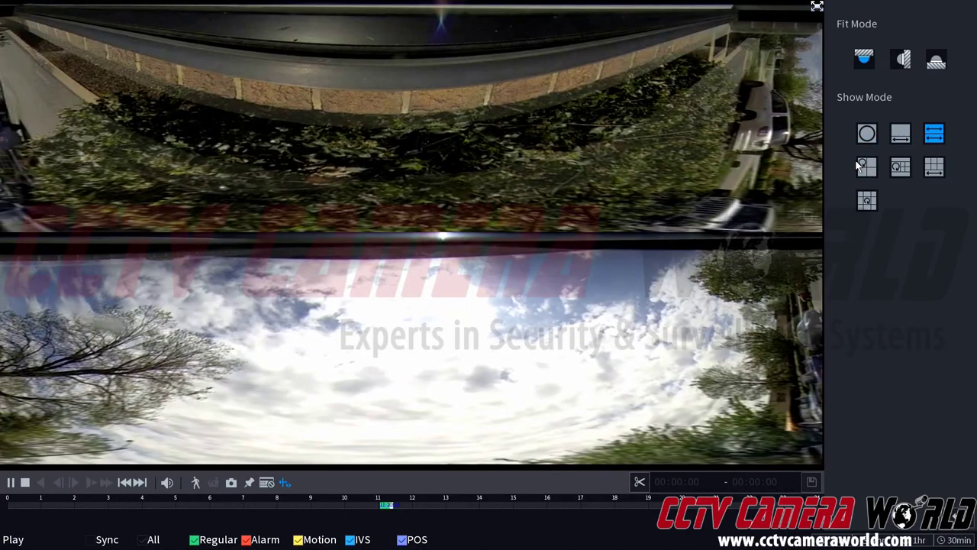
pyautogui.click(867, 166)
pyautogui.click(901, 168)
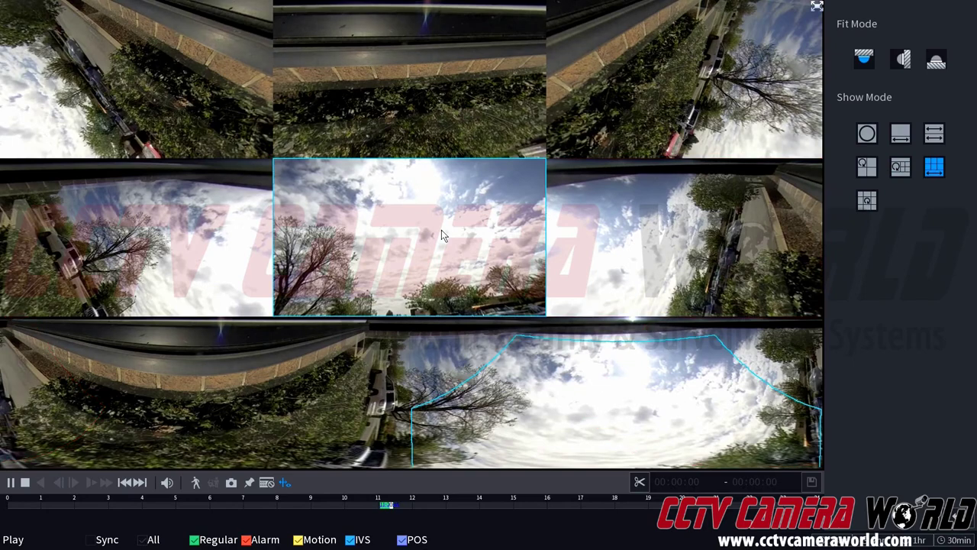
pyautogui.moveTo(441, 229)
pyautogui.mouseDown()
pyautogui.moveTo(391, 227)
pyautogui.moveTo(490, 232)
pyautogui.moveTo(443, 218)
pyautogui.mouseUp()
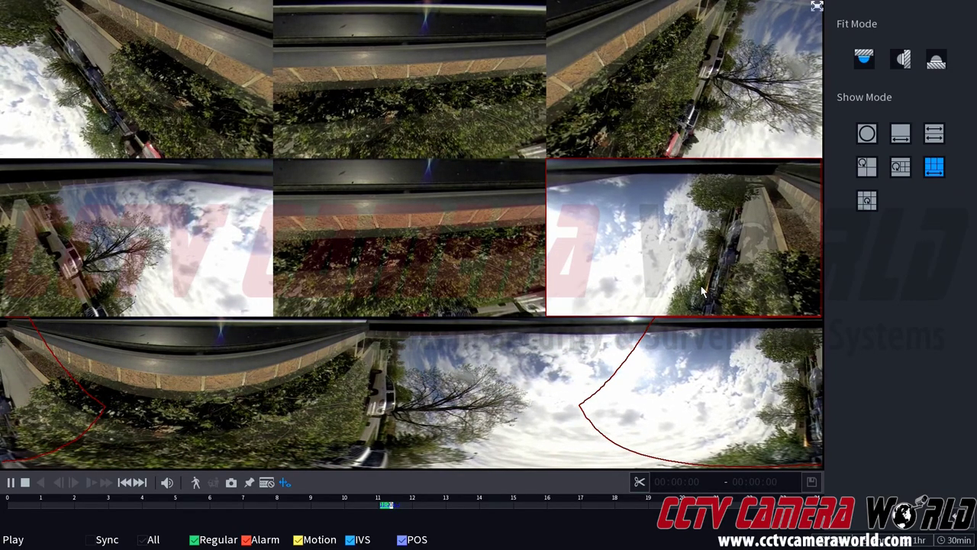
pyautogui.click(746, 324)
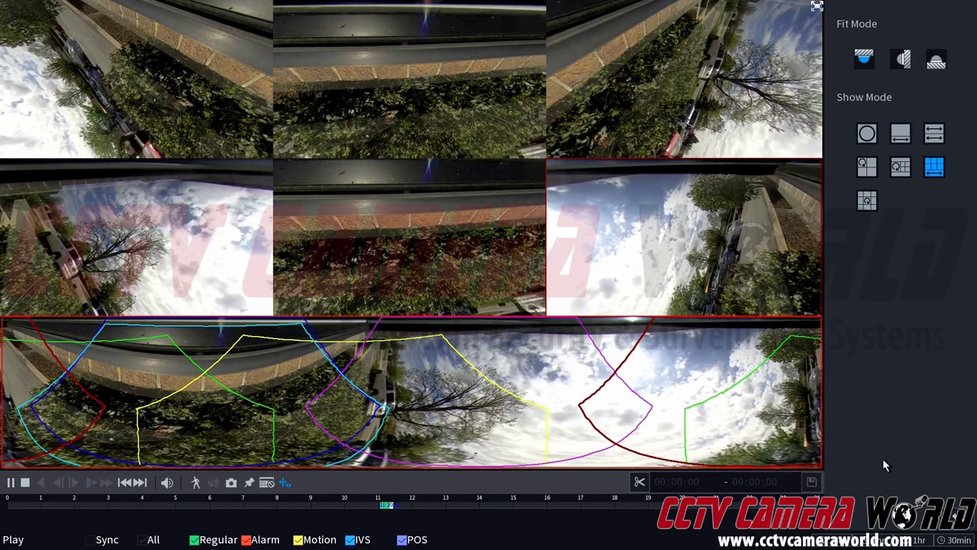
# - Restore the single fisheye view and stop the recorded playback
pyautogui.click(954, 525)
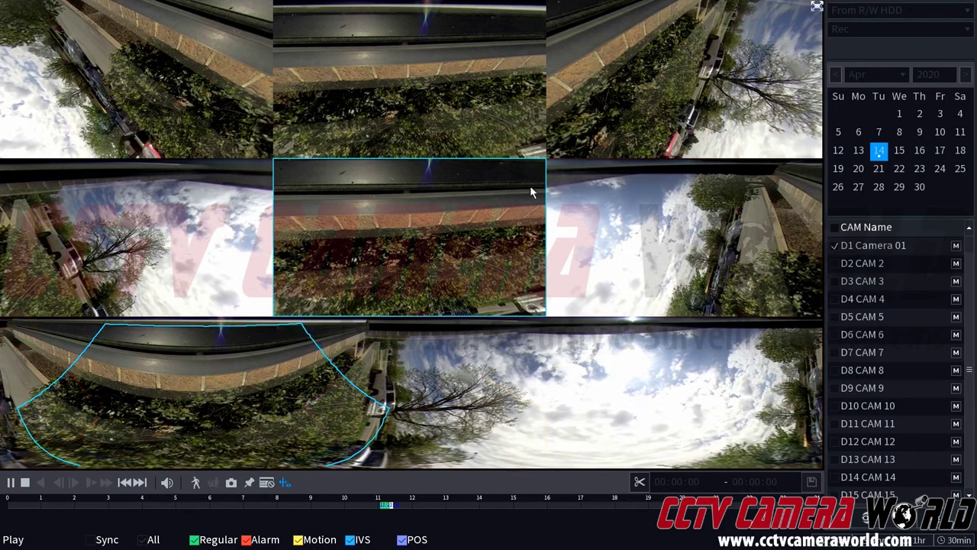
pyautogui.click(954, 525)
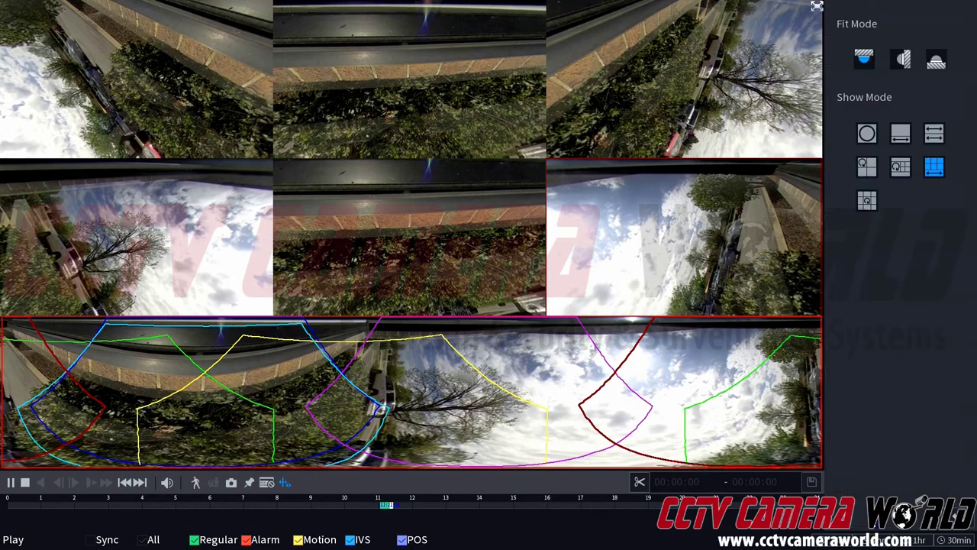
pyautogui.click(866, 135)
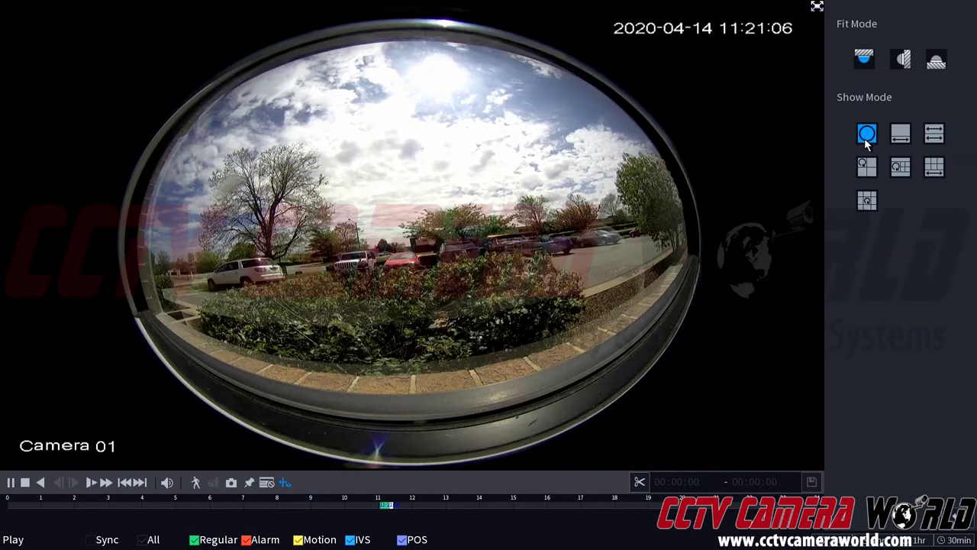
pyautogui.rightClick(677, 215)
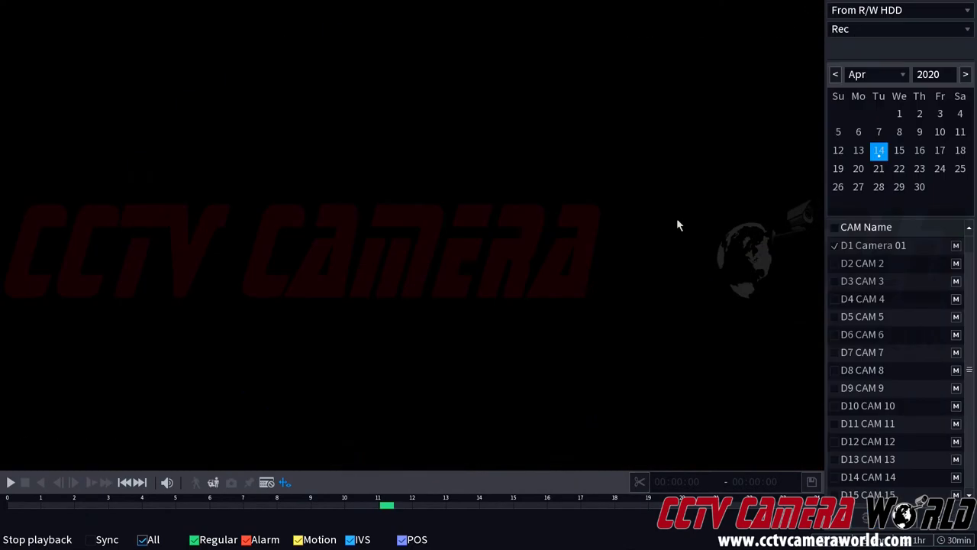